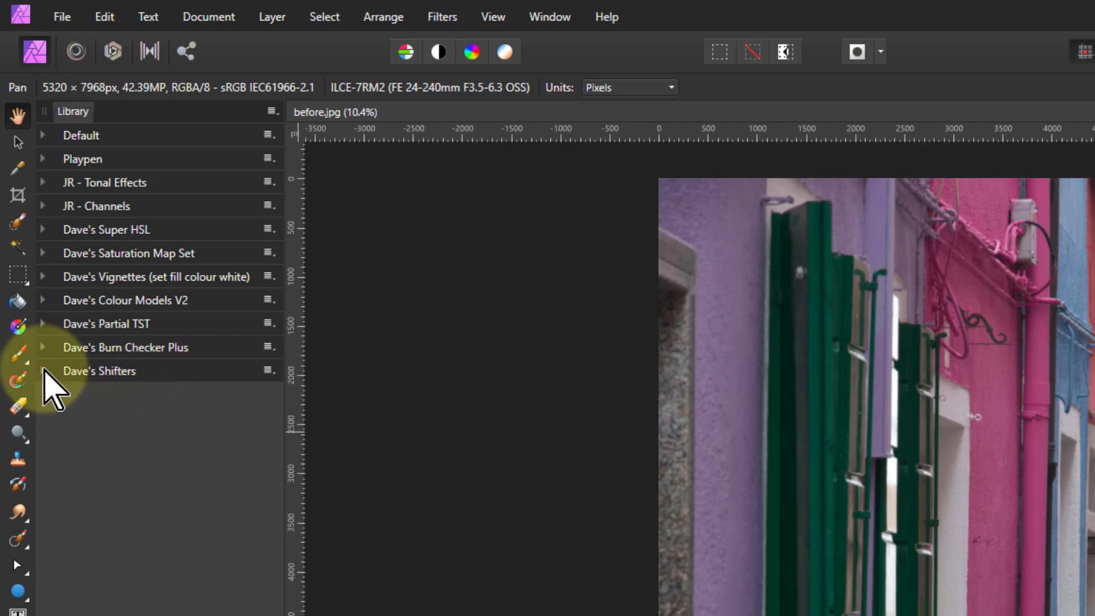
Step: Expand Dave's Shifters in the Library to list Histogram Squeeze'n'Shift V2, RGB Shift and 3M Dominance Shift
left_click(43, 372)
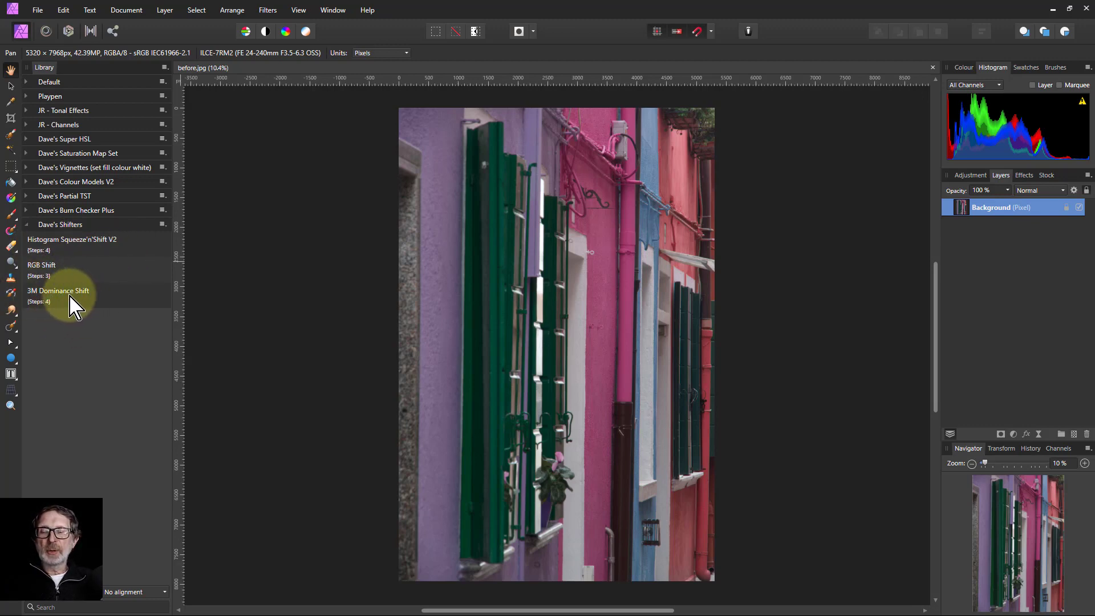
Step: Apply the 3M Dominance Shift macro and raise its Max (Dominant) Shift amount
left_click(64, 299)
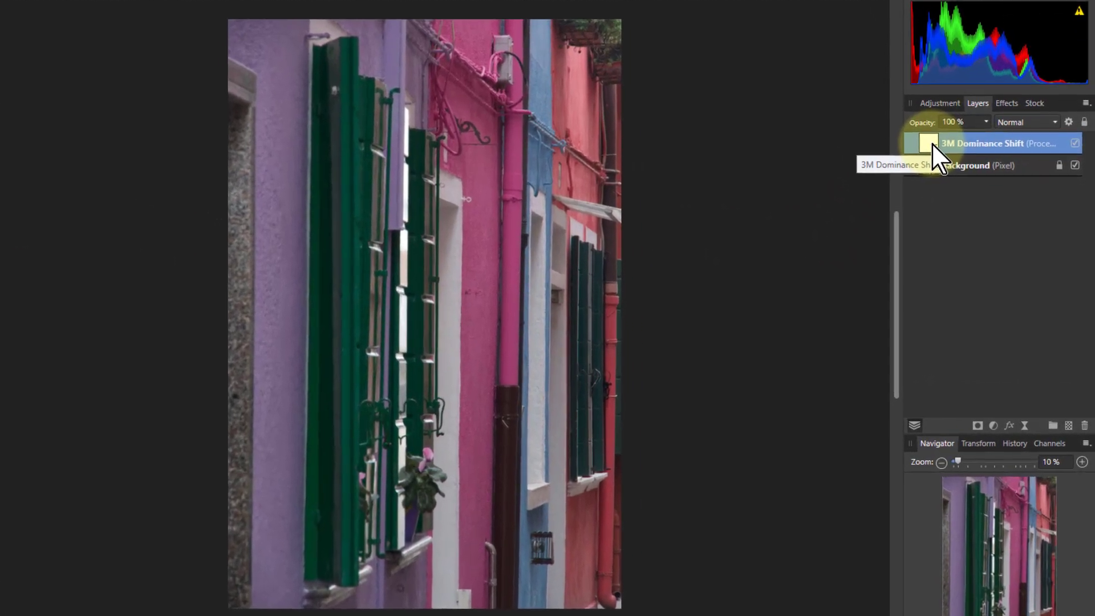
double_click(928, 143)
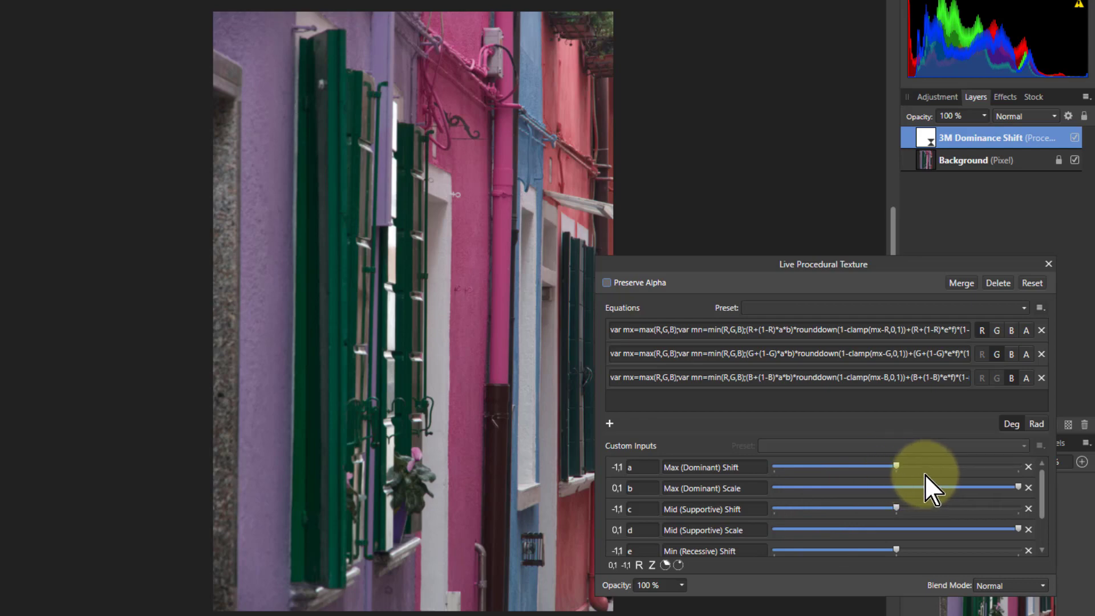
left_click_drag(896, 464, 923, 463)
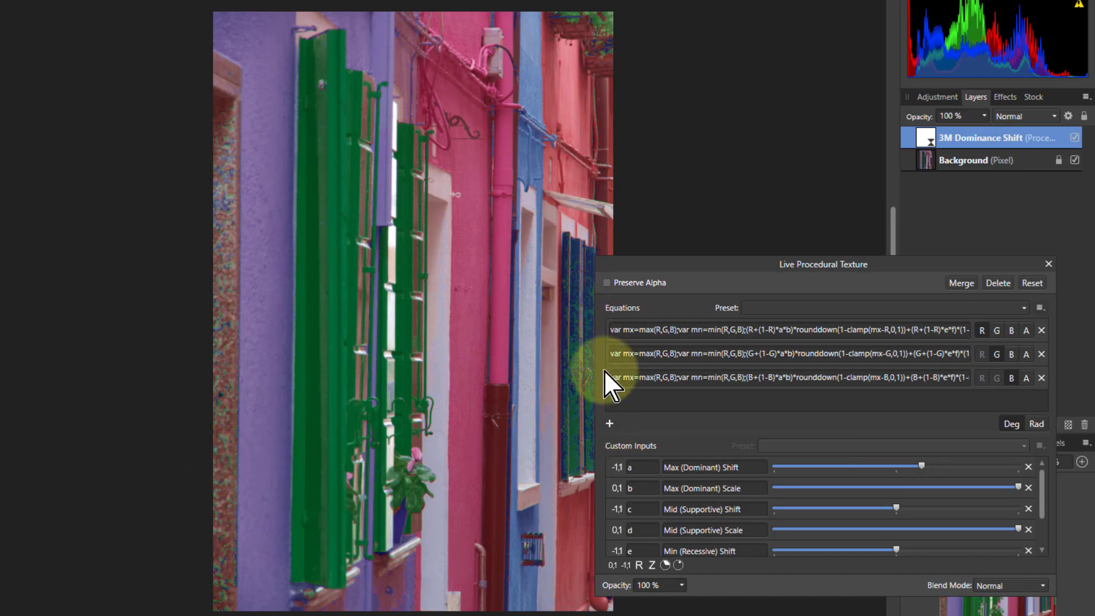
Step: Move the texture window aside, push Max (Dominant) Shift up for vivid greens, and lower Max (Dominant) Scale
left_click_drag(640, 267, 681, 261)
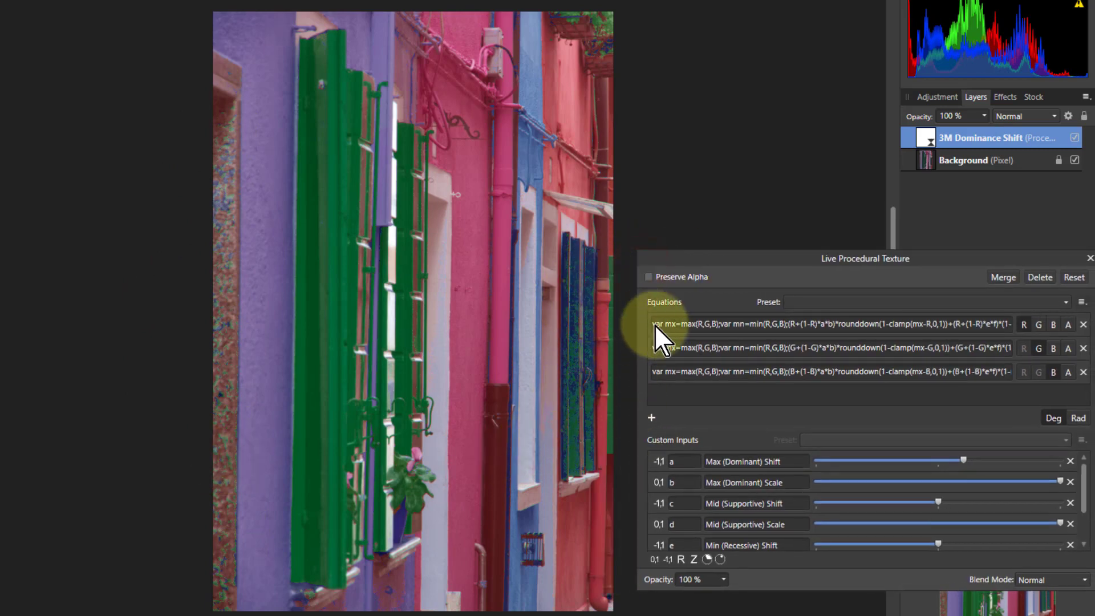
left_click_drag(726, 259, 694, 245)
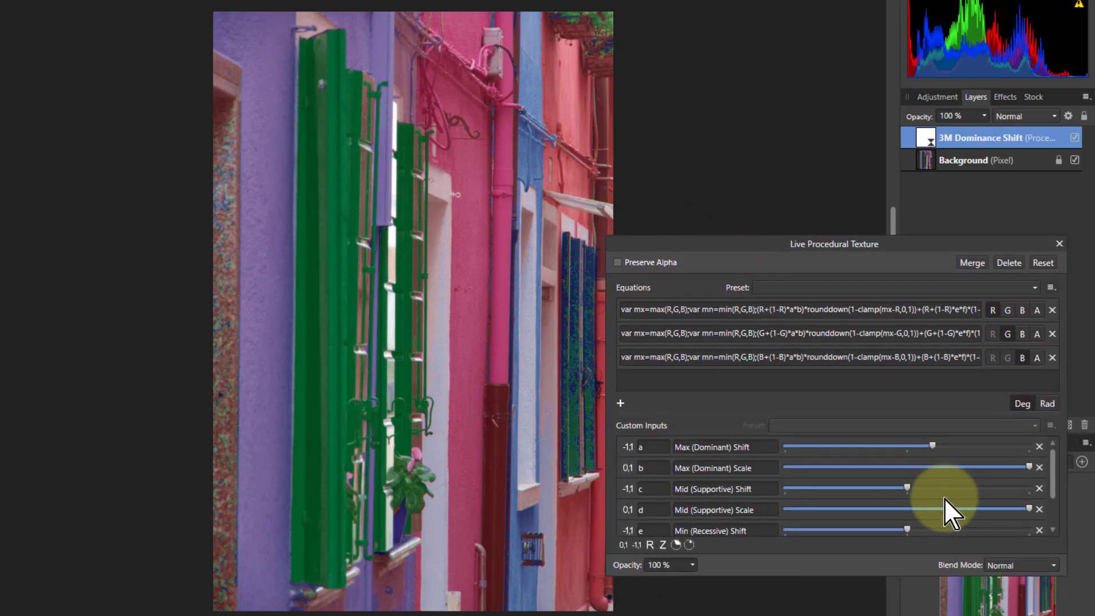
mouse_move(923, 454)
left_mouse_down()
mouse_move(908, 456)
mouse_move(929, 457)
mouse_move(917, 457)
left_mouse_up()
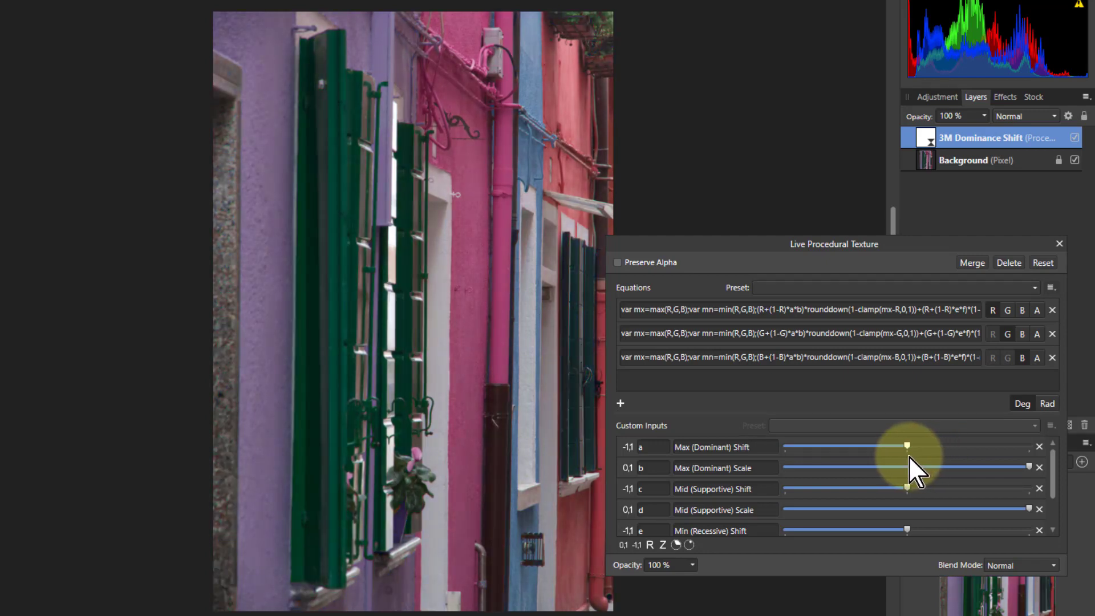
left_click_drag(925, 456, 929, 456)
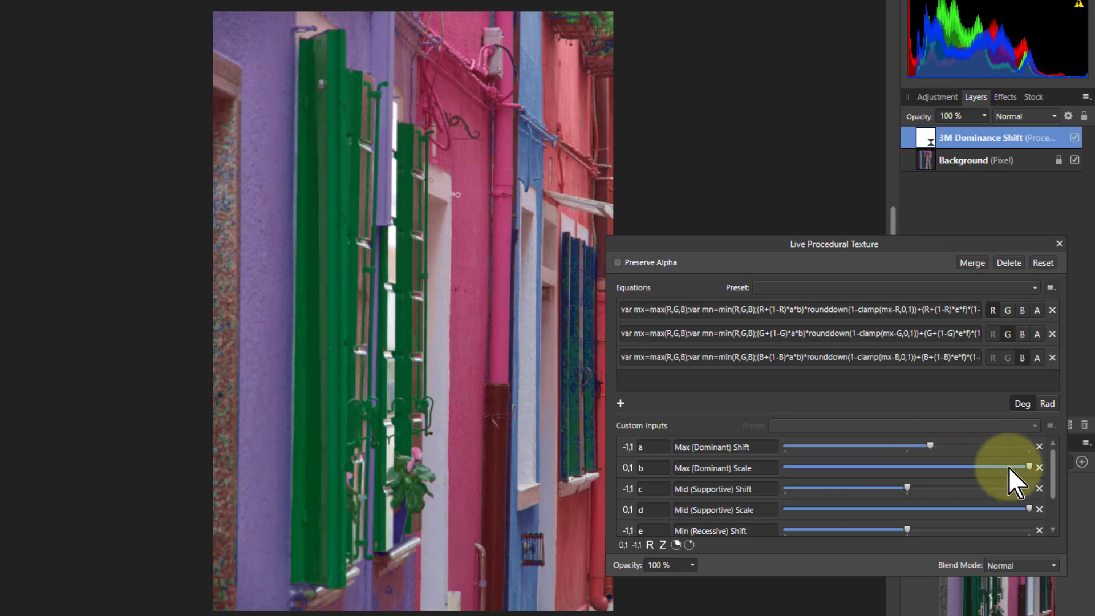
left_click_drag(1026, 468, 974, 465)
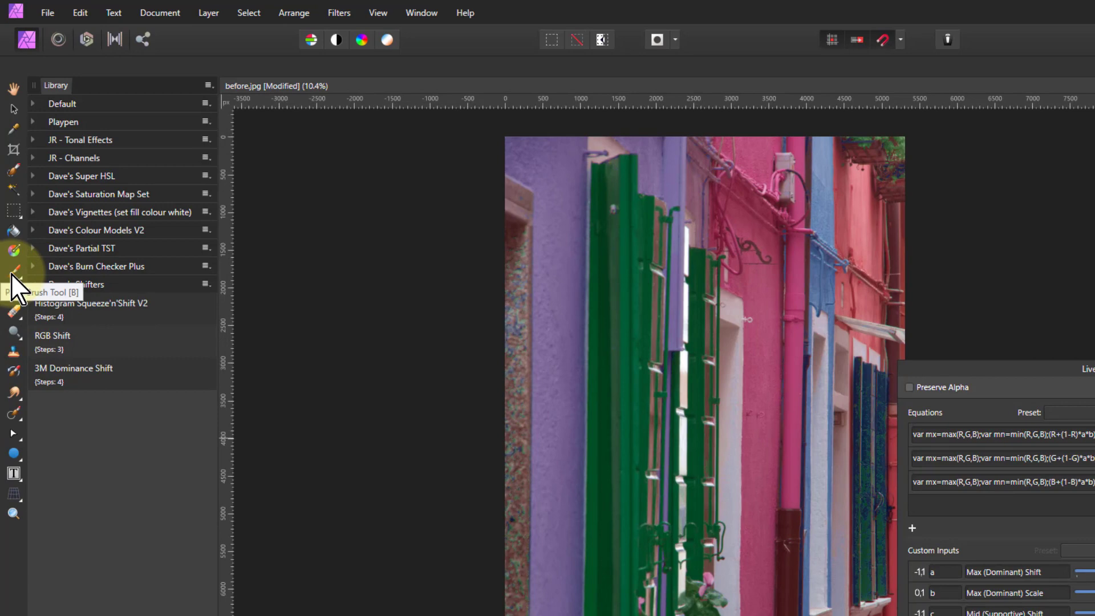
Step: Brush the 3M Dominance Shift effect off the left door frame and the blue shutters
left_click(11, 271)
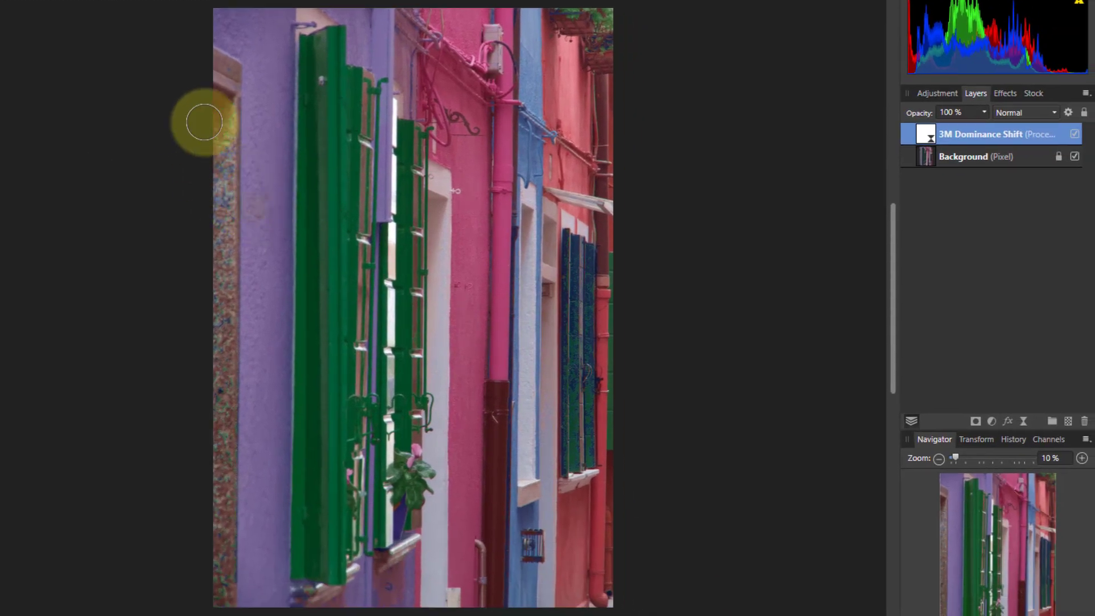
mouse_move(225, 109)
left_mouse_down()
mouse_move(220, 600)
mouse_move(195, 479)
mouse_move(194, 118)
mouse_move(219, 84)
left_mouse_up()
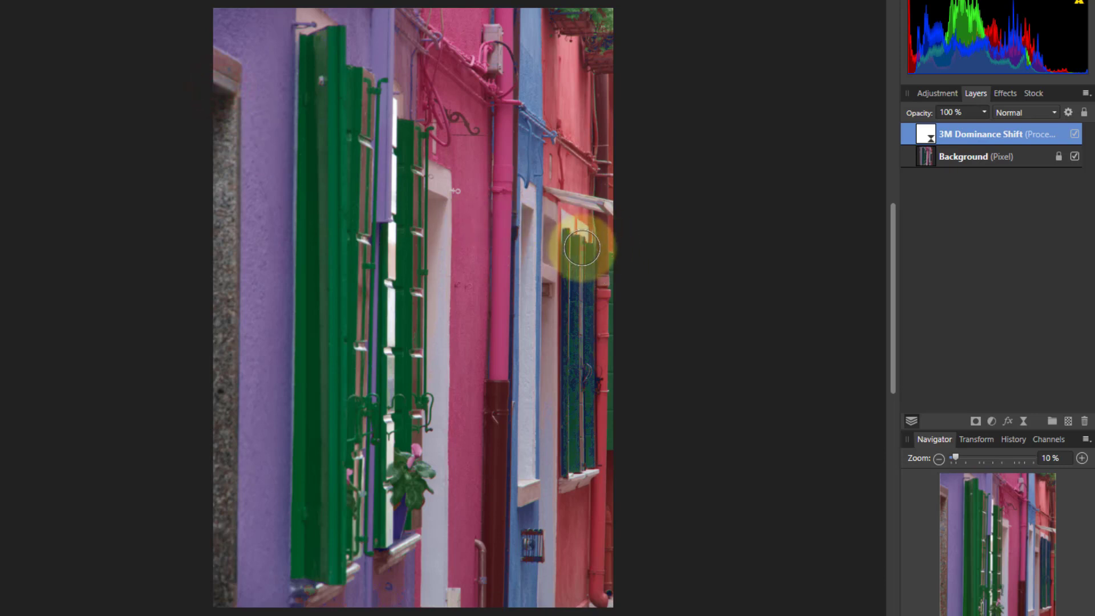
left_click_drag(582, 248, 580, 452)
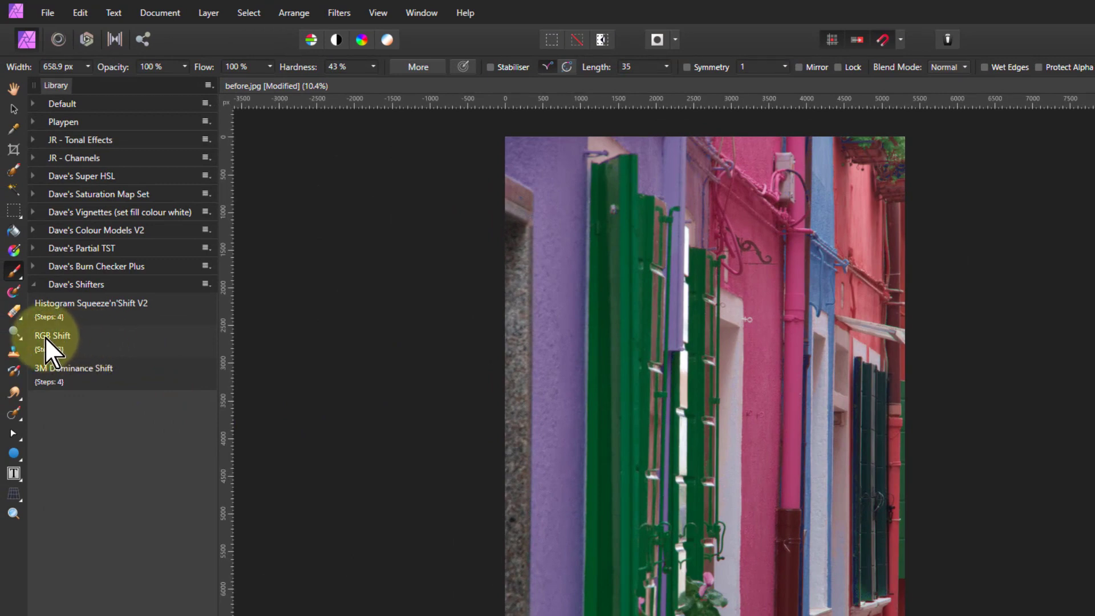
Step: Add Histogram Squeeze'n'Shift V2, hide 3M Dominance Shift, adjust Squeeze–Stretch and raise Shift Right
left_click(71, 302)
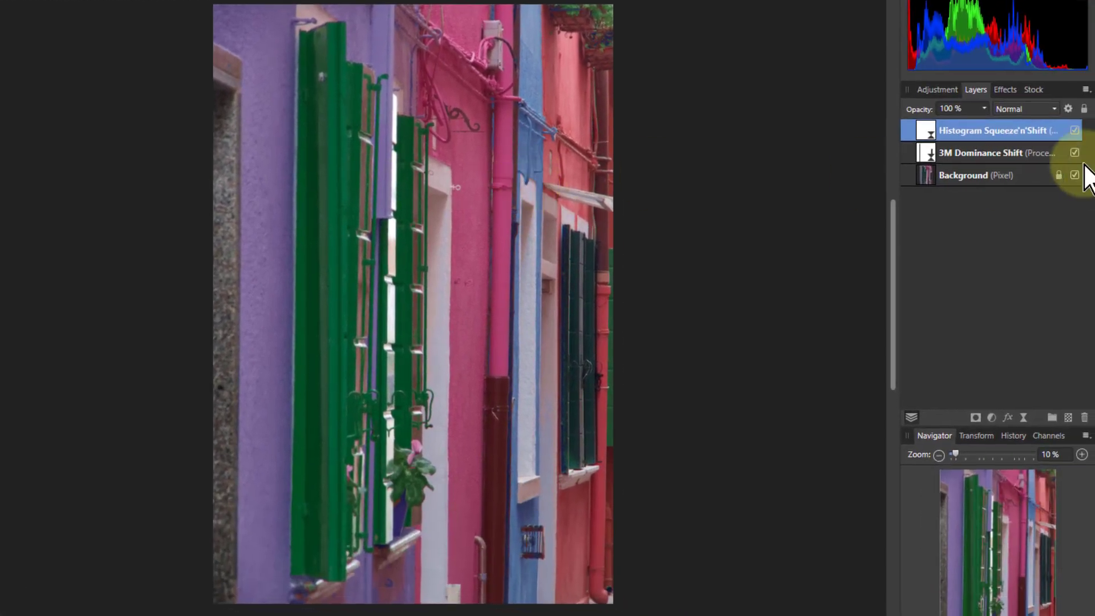
left_click(1075, 153)
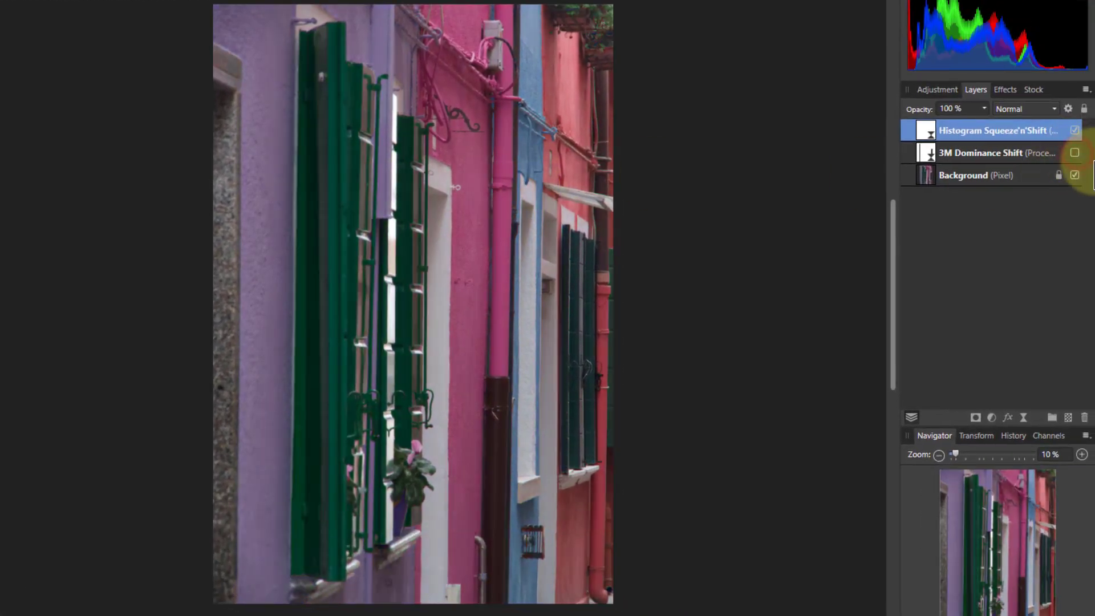
double_click(927, 130)
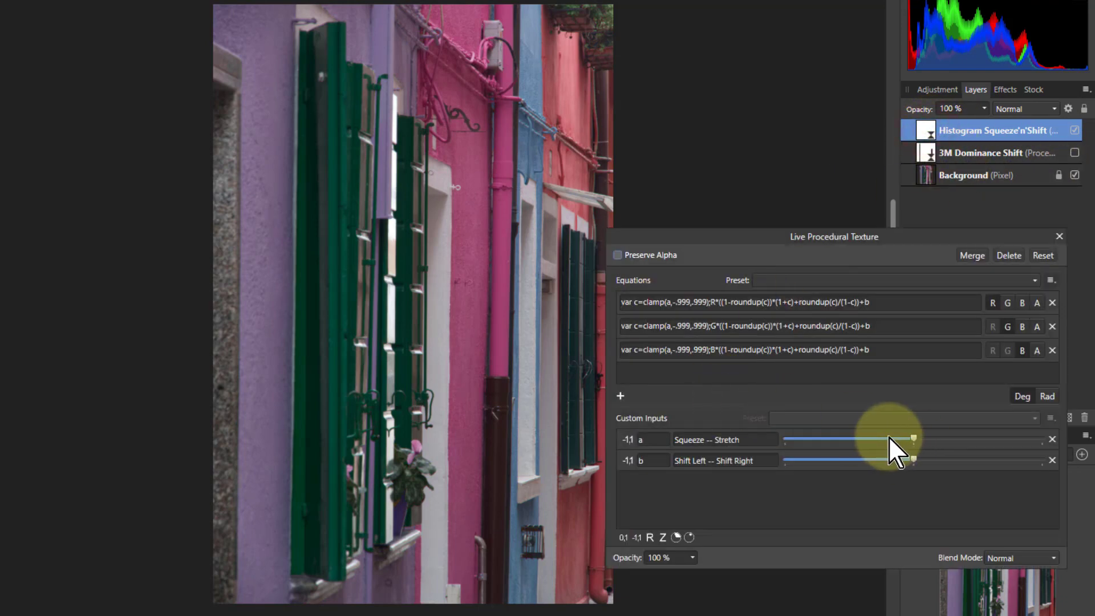
left_click_drag(913, 438, 974, 439)
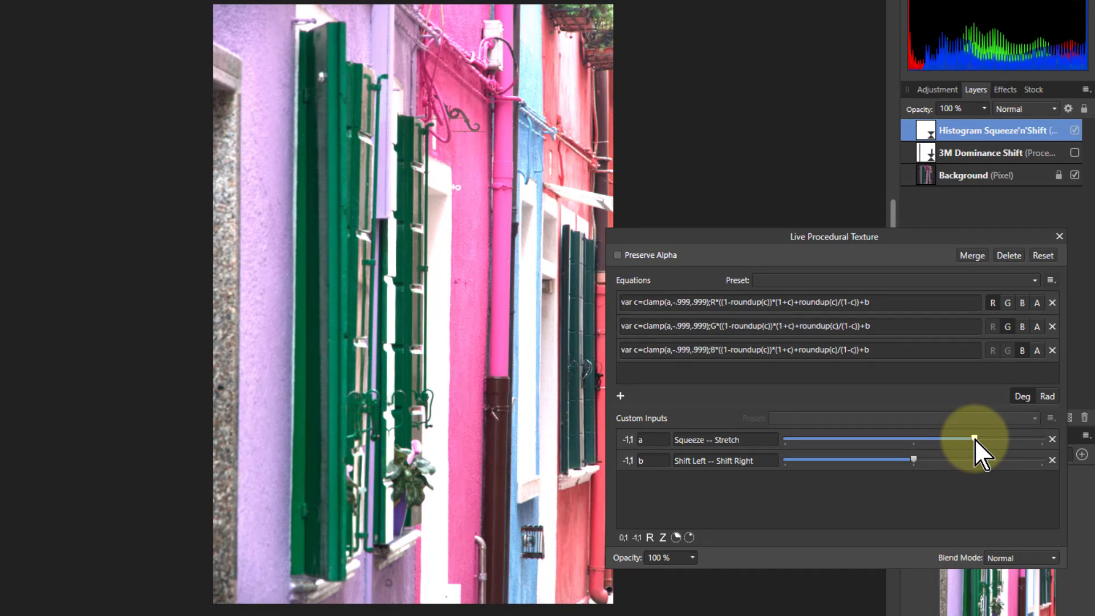
left_click_drag(974, 439, 849, 438)
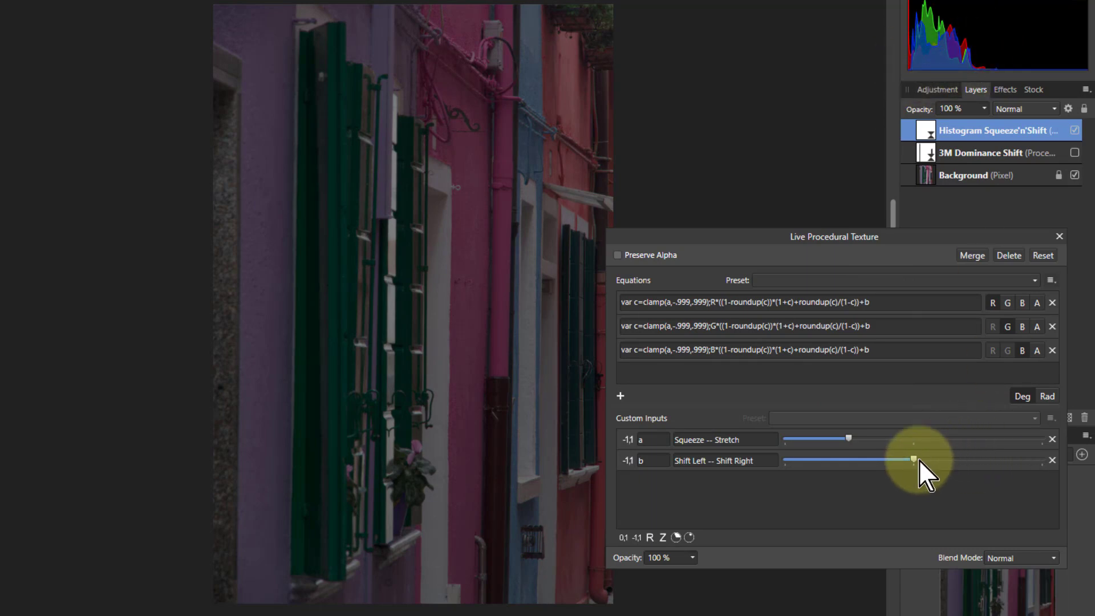
left_click_drag(915, 460, 978, 463)
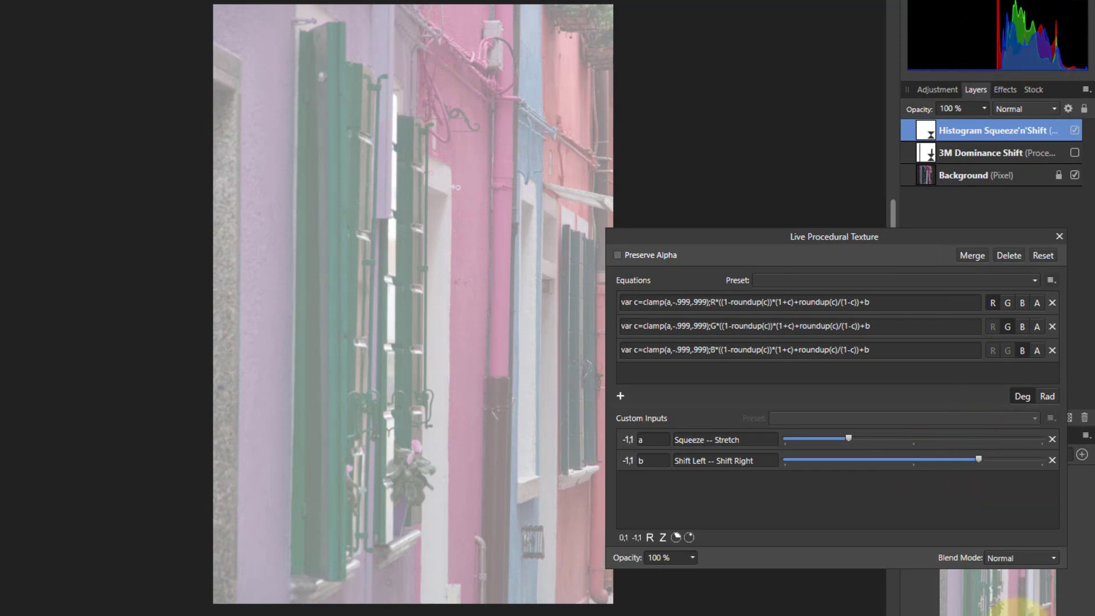
Step: Set the Histogram Squeeze'n'Shift layer's blend mode to Overlay and close its texture settings
left_click(1018, 559)
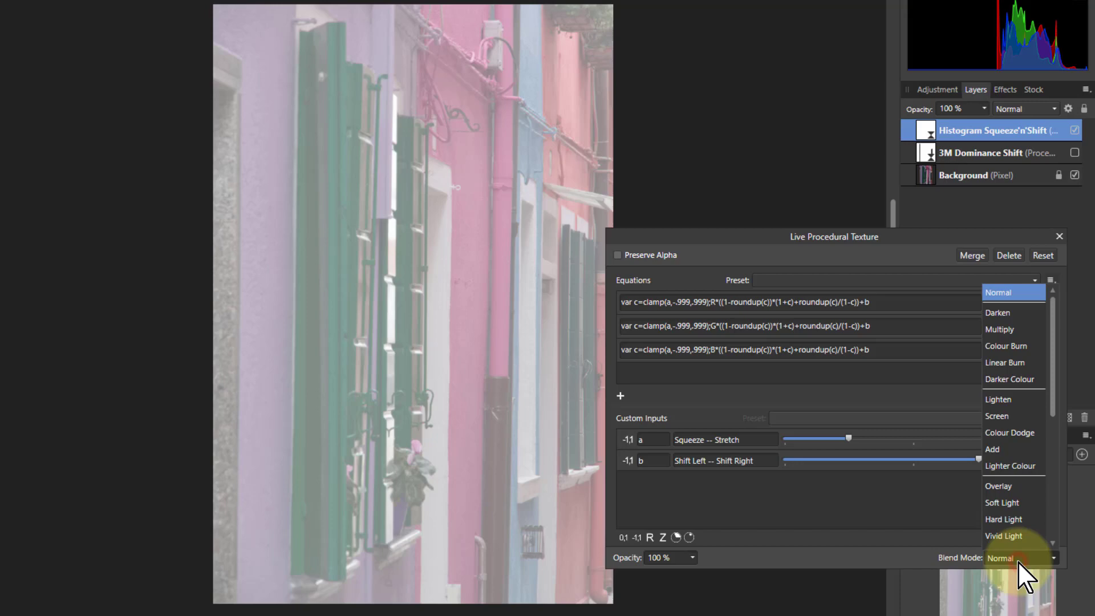
scroll(1006, 519, "down", 1)
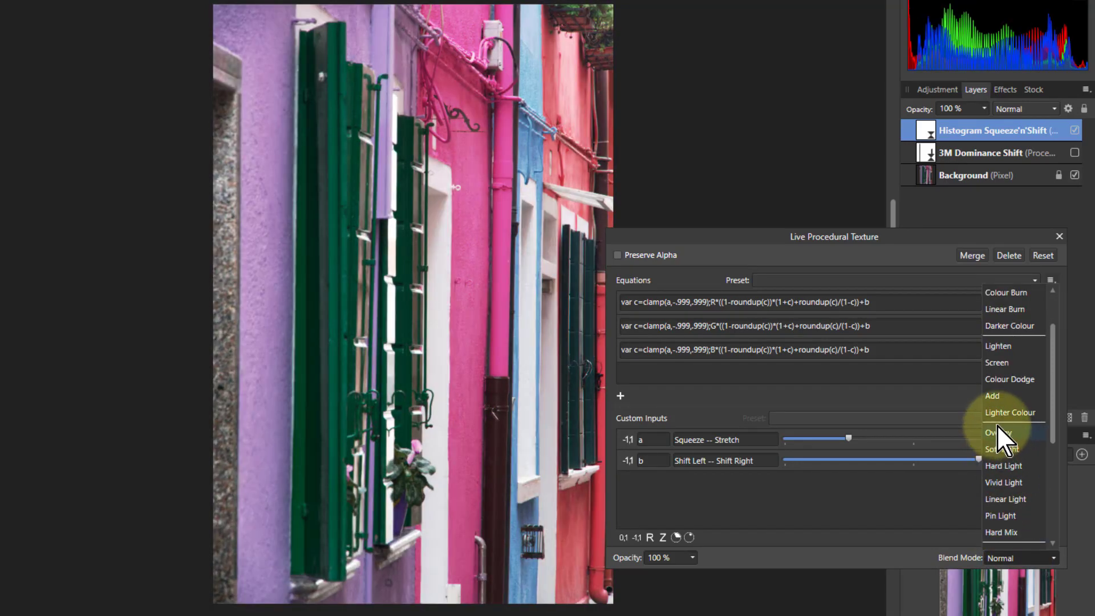
left_click(997, 433)
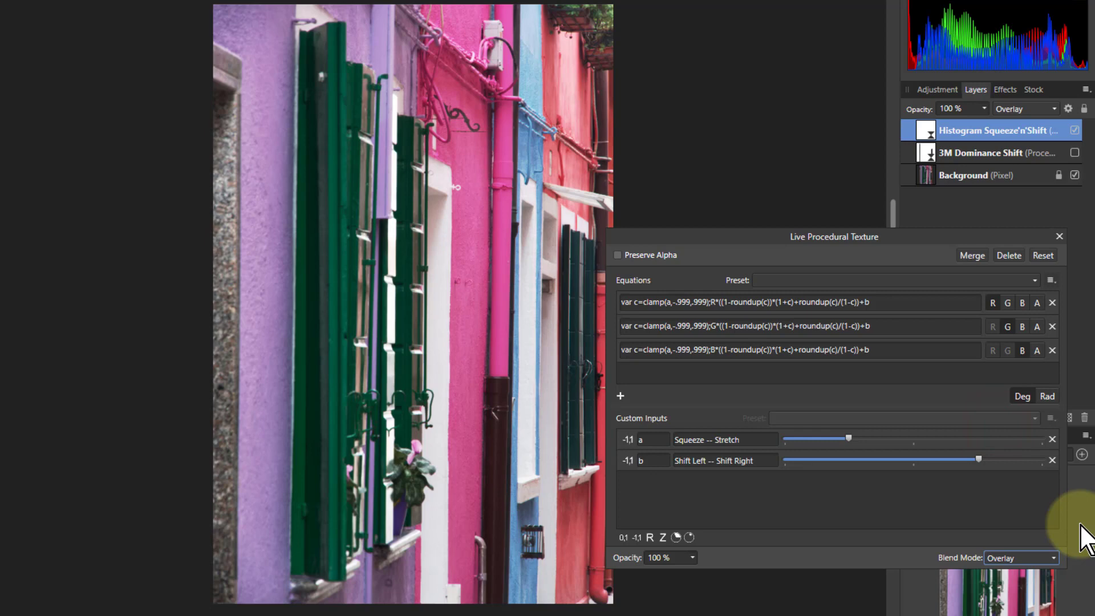
left_click(1058, 238)
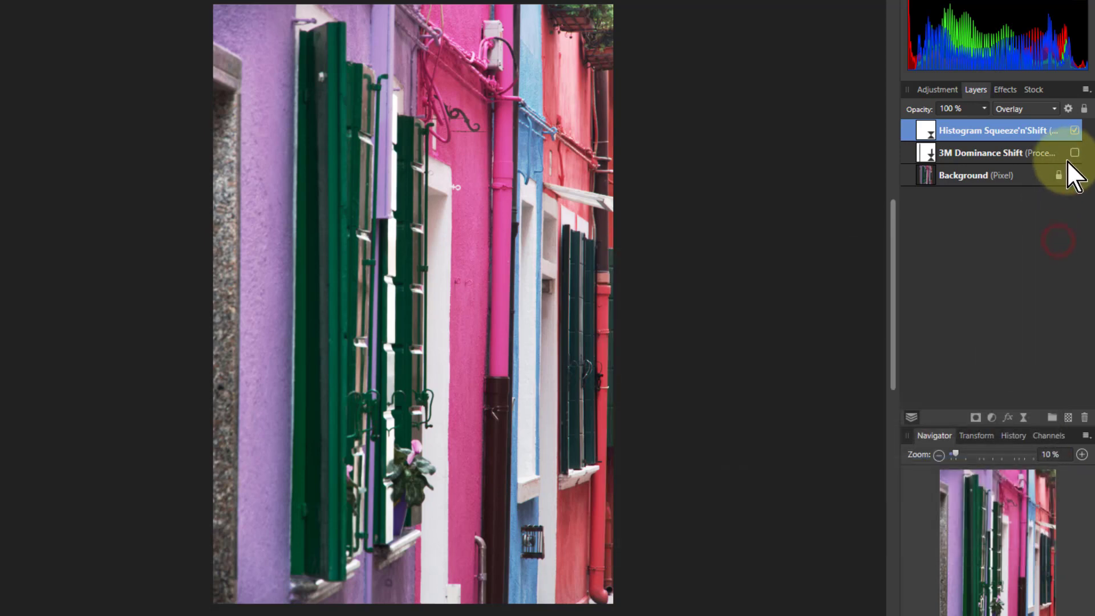
Step: Toggle the top layer to compare, then show 3M Dominance Shift at 53 % opacity
left_click(1076, 131)
left_click(1075, 131)
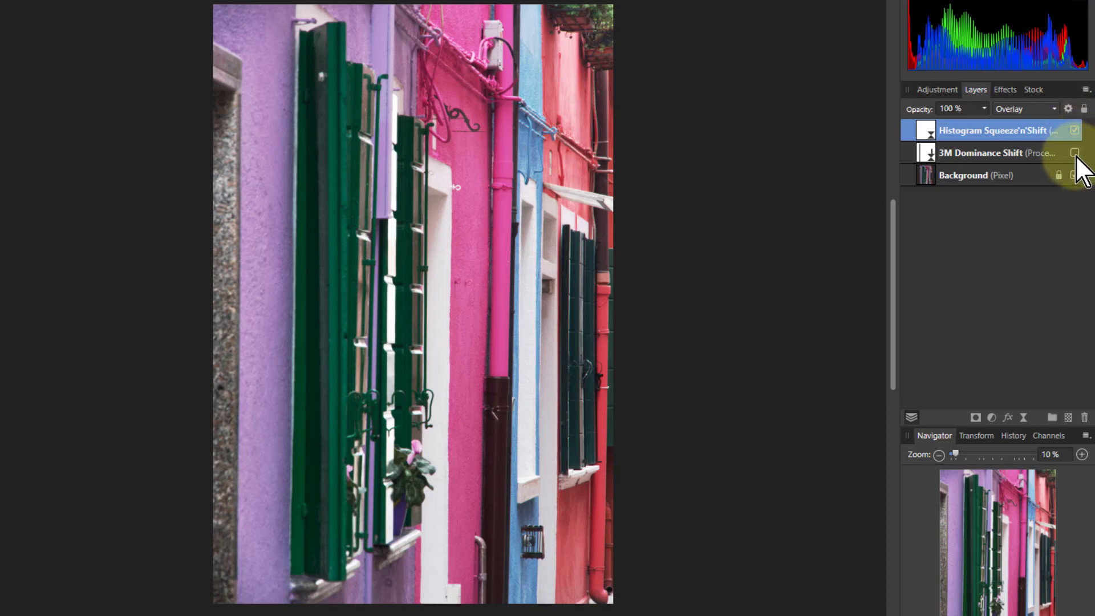
left_click(1075, 153)
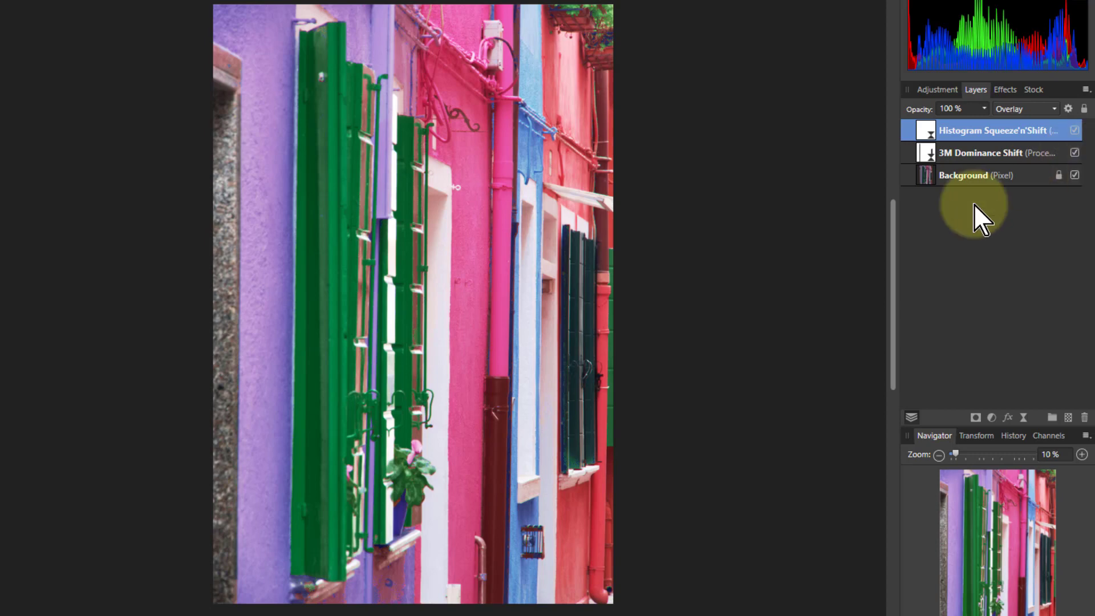
left_click(939, 155)
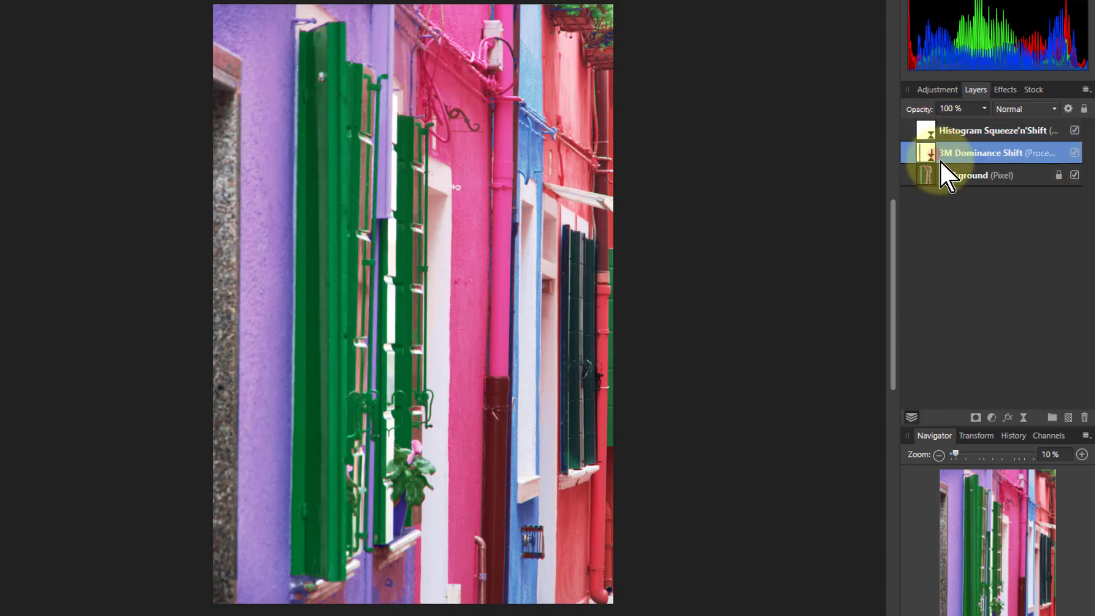
left_click_drag(984, 114, 953, 135)
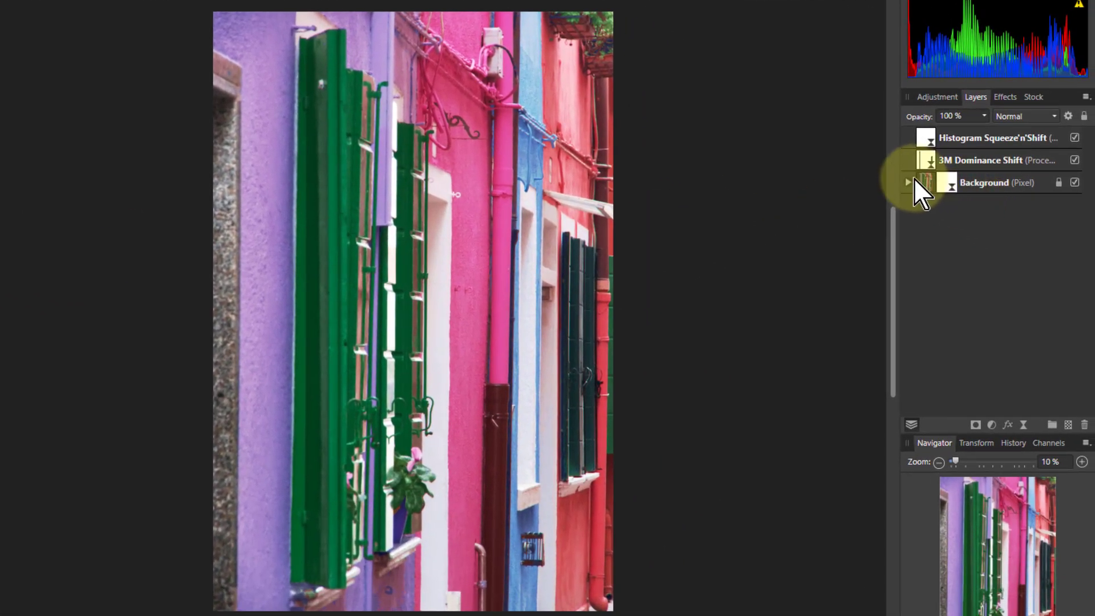
Step: Move the RGB Shift layer to the top and push Cyan–Red and its Fine slider toward red
left_click(908, 182)
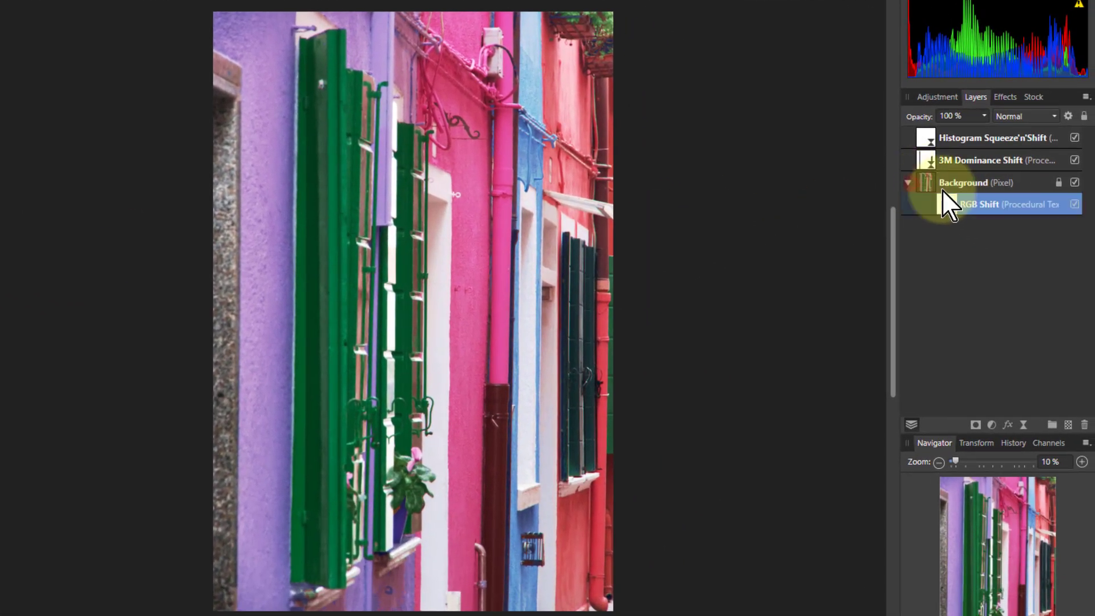
left_click_drag(942, 191, 936, 109)
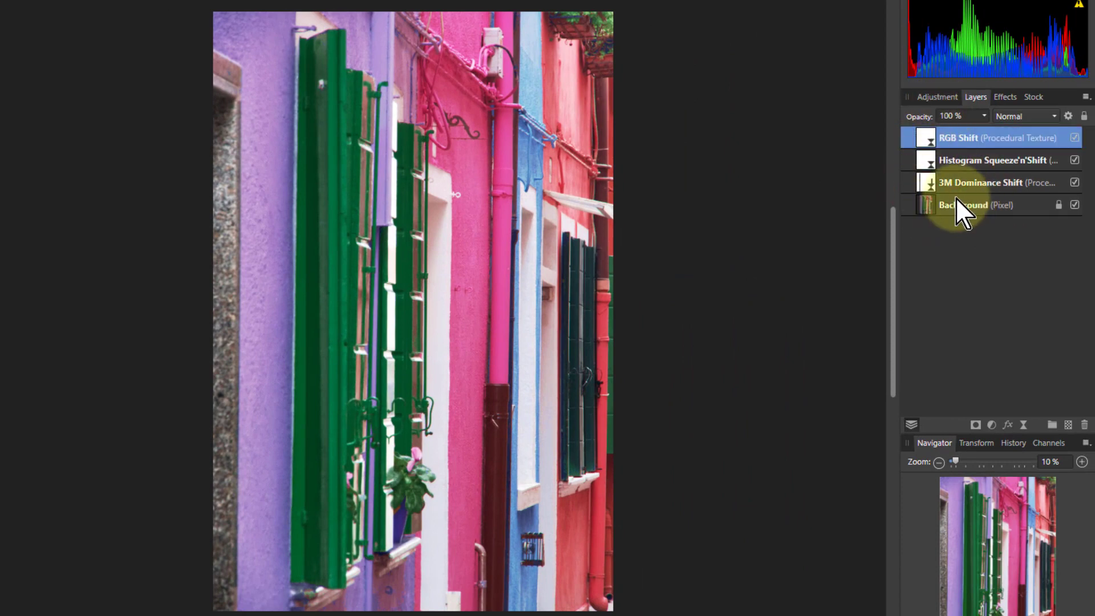
double_click(928, 141)
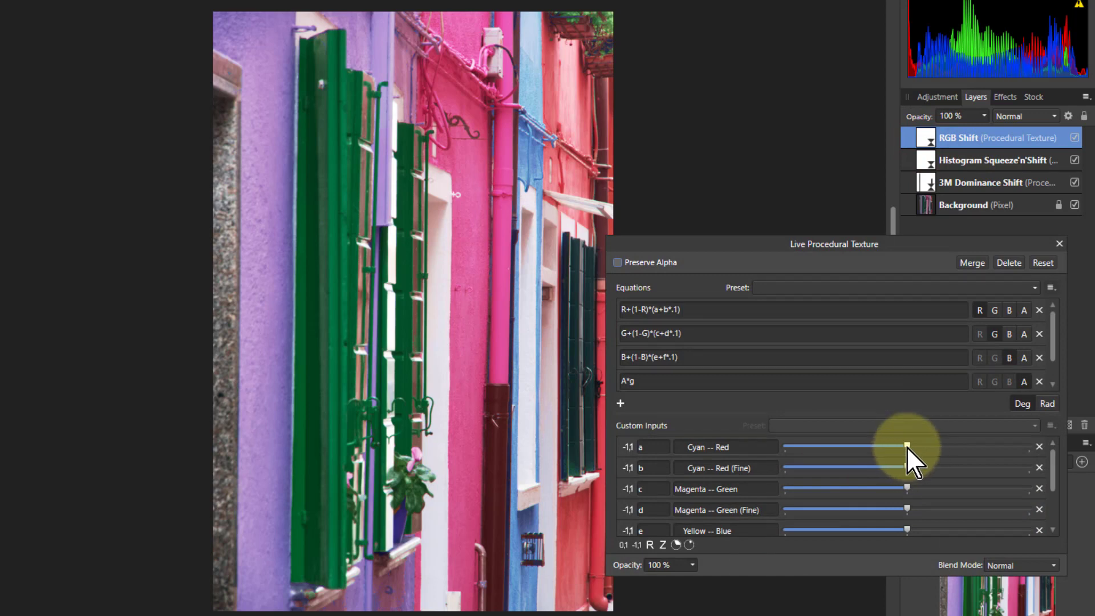
mouse_move(908, 446)
left_mouse_down()
mouse_move(1018, 446)
mouse_move(910, 458)
mouse_move(922, 459)
left_mouse_up()
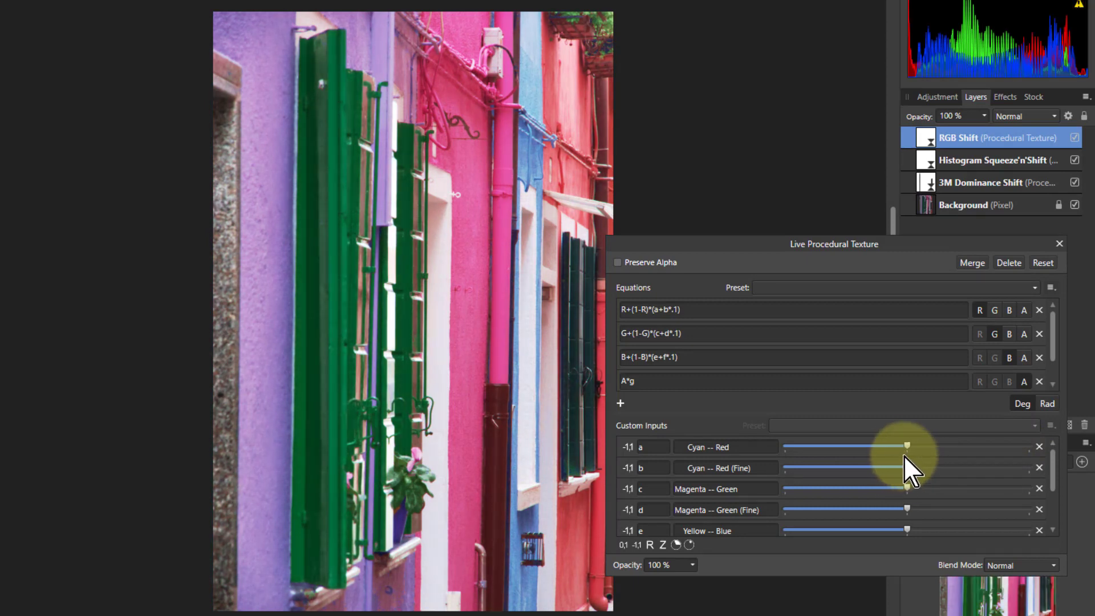
mouse_move(908, 446)
left_mouse_down()
mouse_move(926, 446)
mouse_move(907, 456)
left_mouse_up()
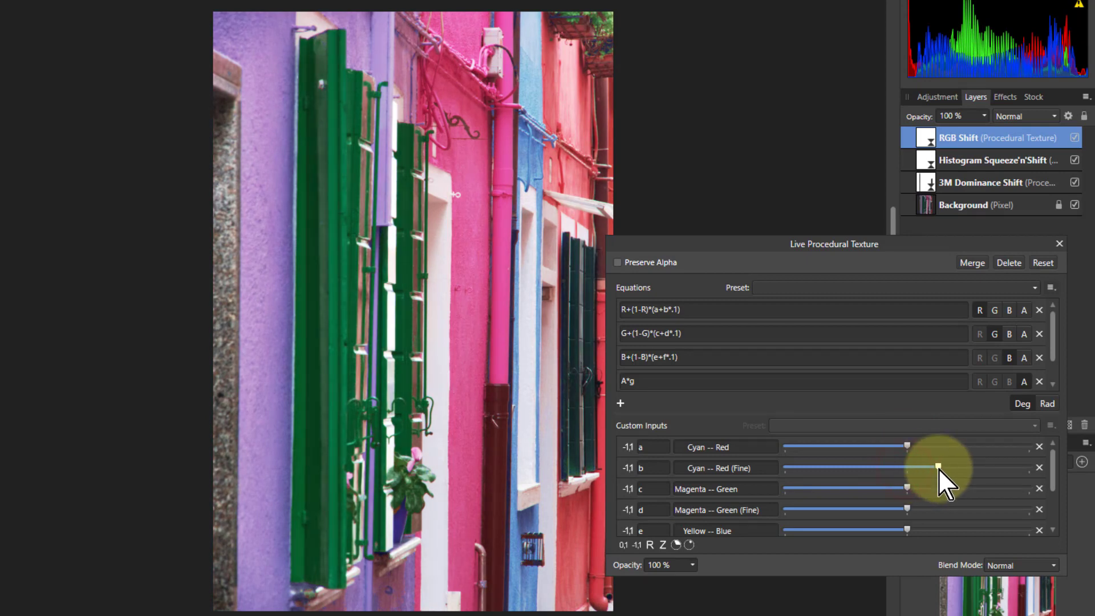
mouse_move(939, 467)
left_mouse_down()
mouse_move(997, 467)
mouse_move(959, 472)
left_mouse_up()
Step: Shift the colours toward magenta with Magenta–Green and try different Yellow–Blue values
scroll(910, 456, "down", 3)
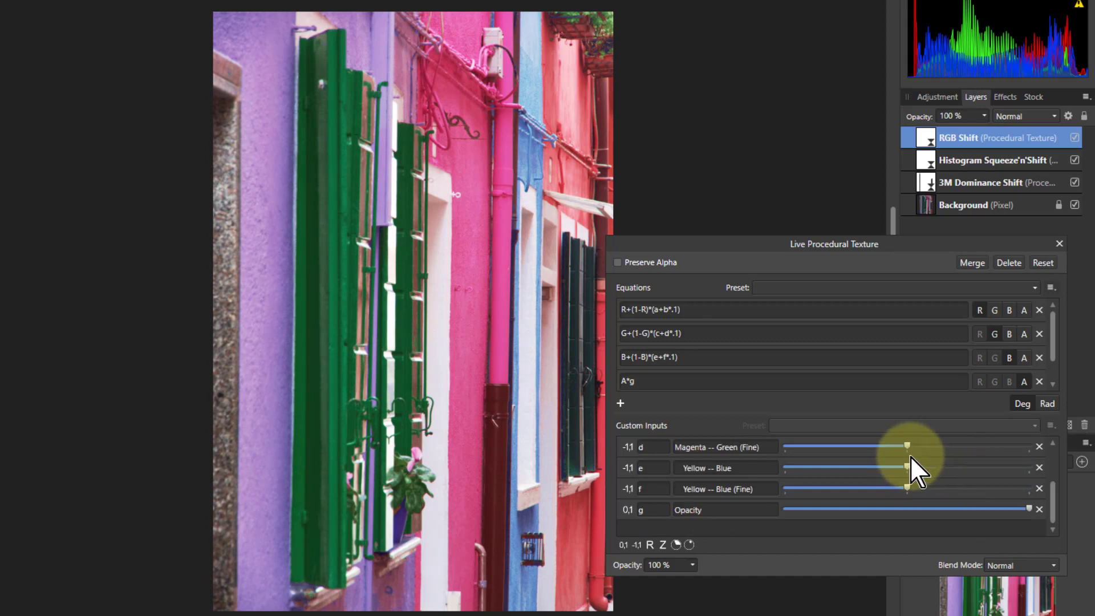
scroll(910, 456, "up", 3)
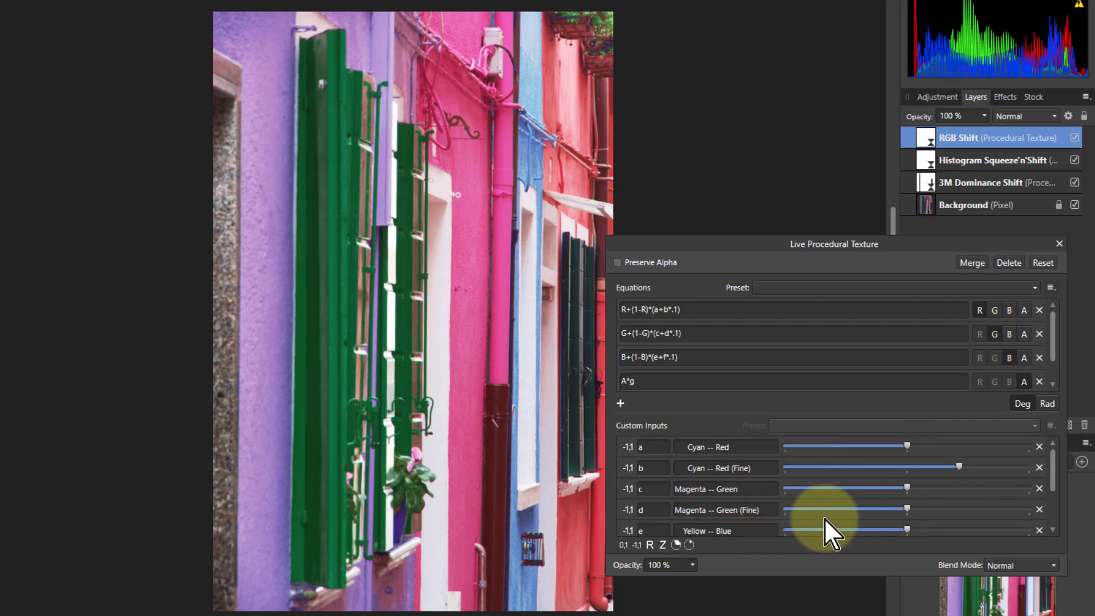
left_click_drag(907, 488, 890, 490)
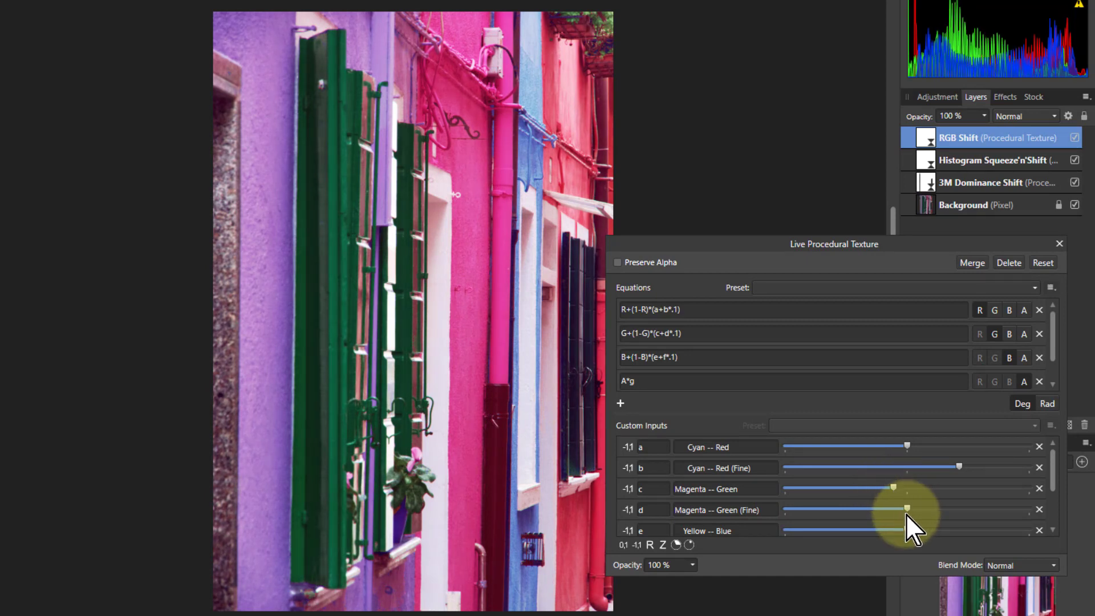
scroll(905, 515, "down", 3)
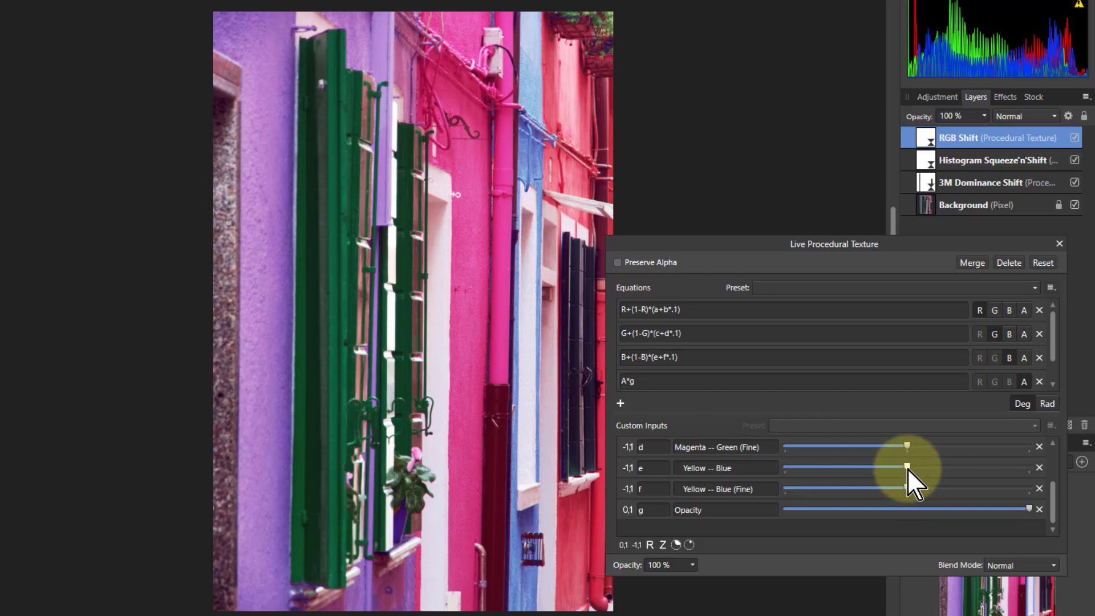
left_click_drag(907, 469, 907, 495)
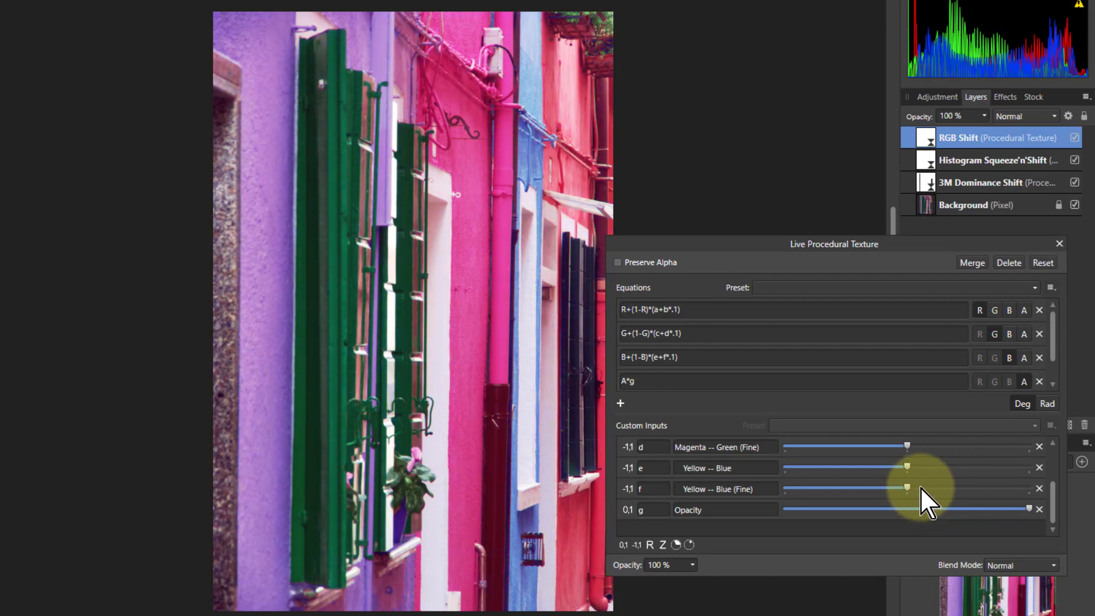
scroll(919, 487, "up", 3)
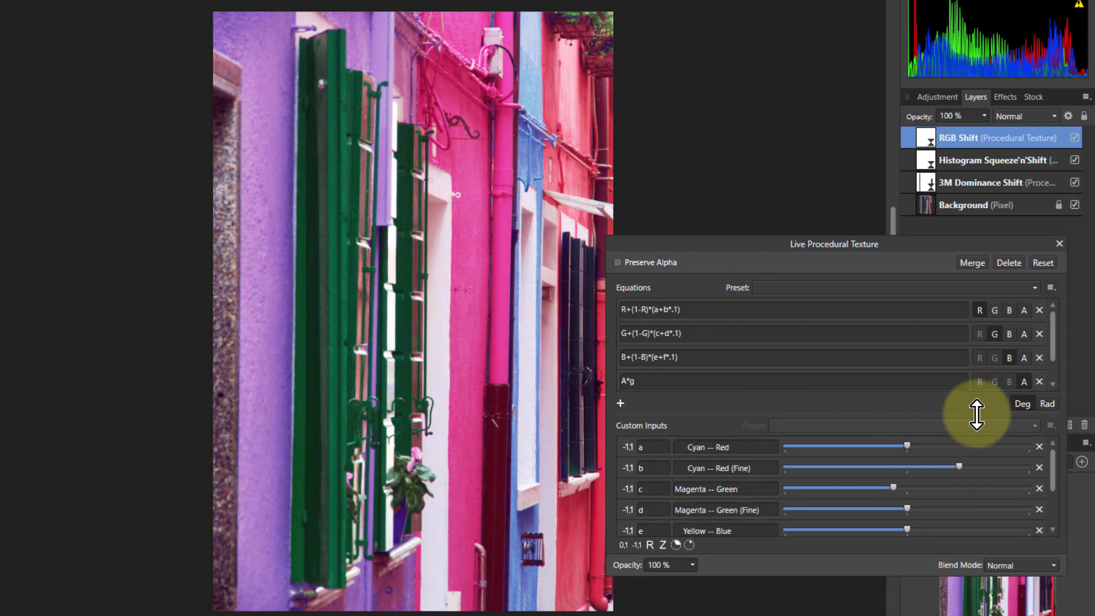
Step: Close the texture settings and toggle the three shifter layers off and on to compare with the original
left_click(1059, 244)
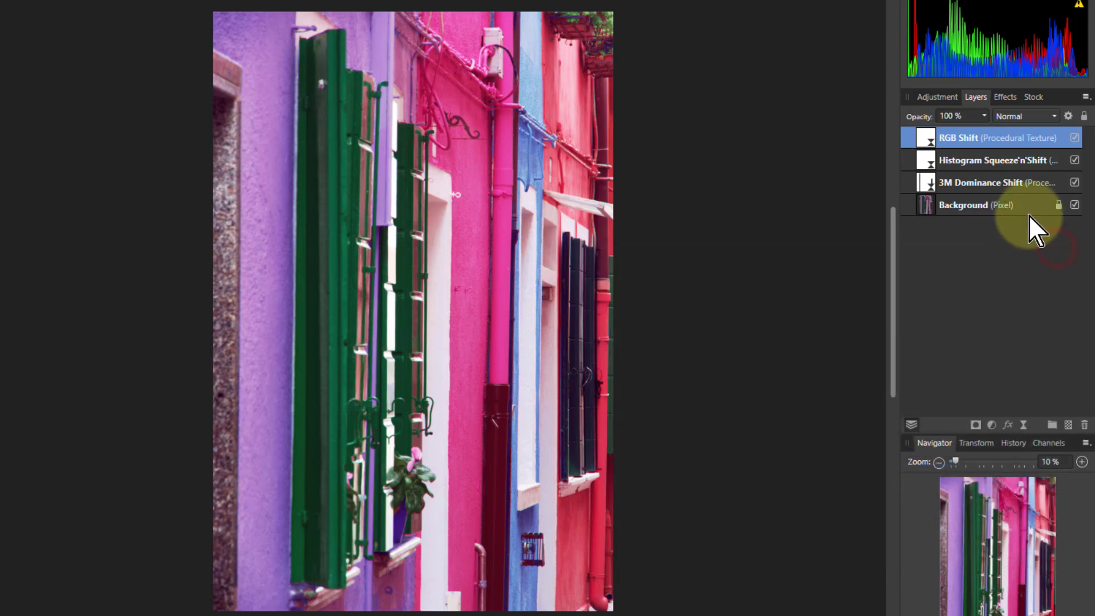
left_click(1005, 182, "shift")
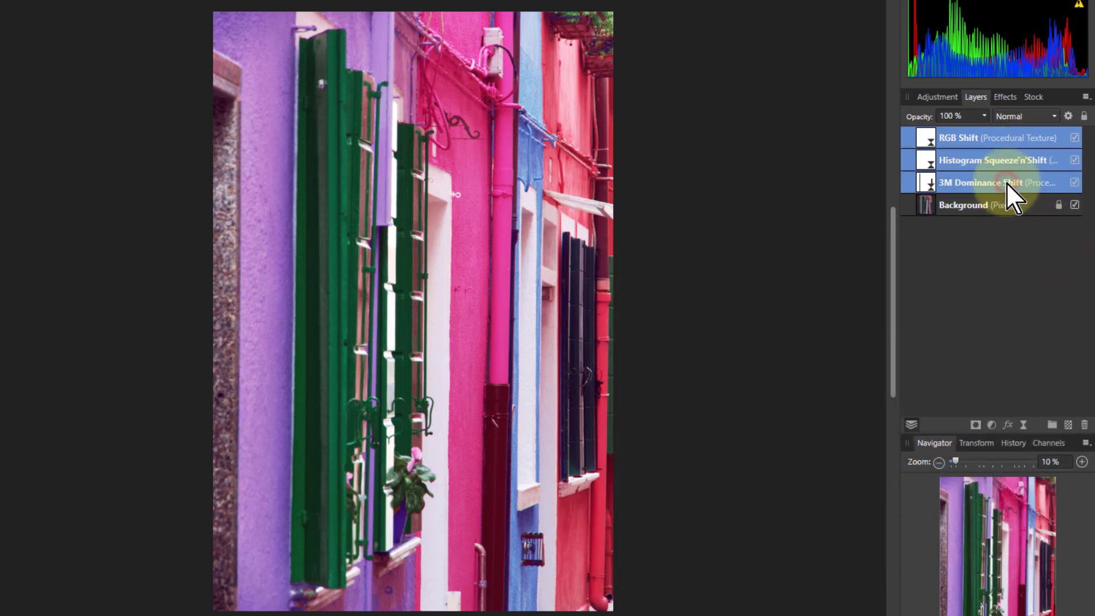
left_click(1075, 183)
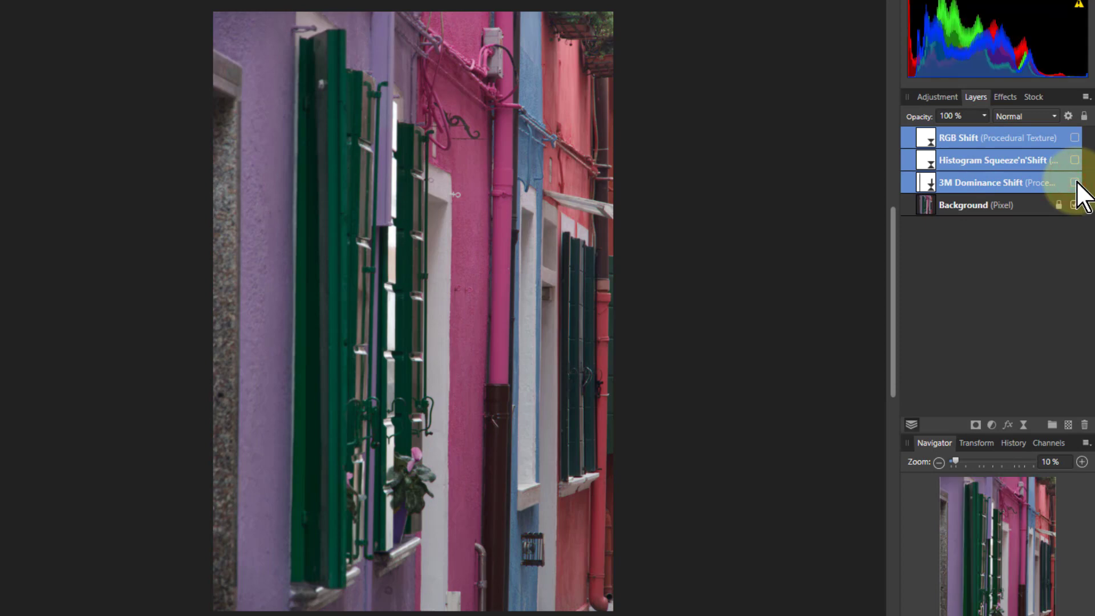
left_click(1074, 183)
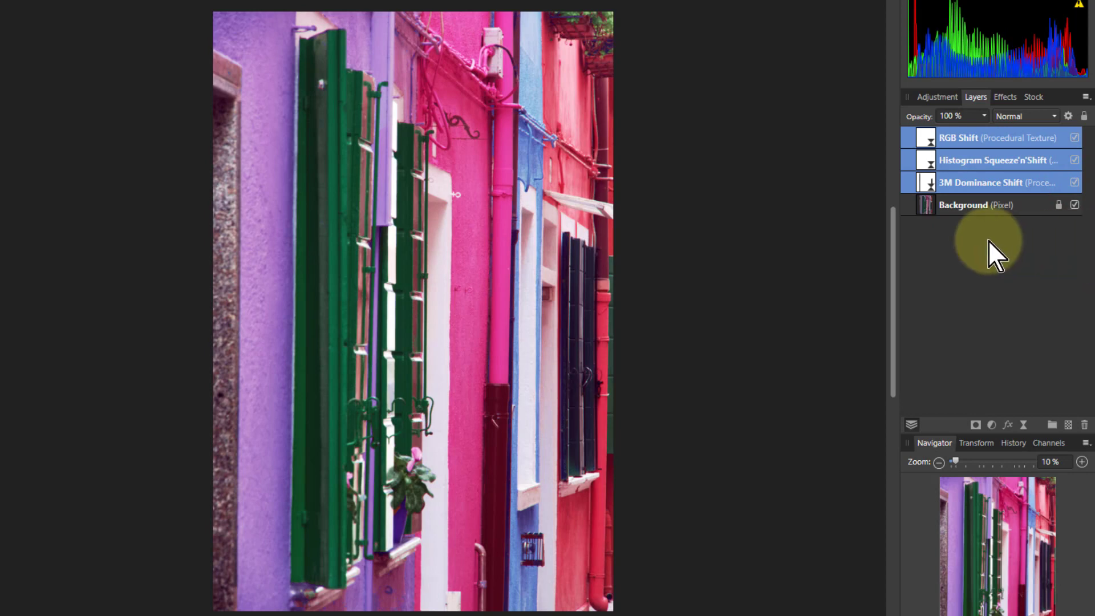
Step: Lower 3M Dominance Shift to 45 % opacity and reduce the Histogram Squeeze'n'Shift opacity
left_click(940, 162)
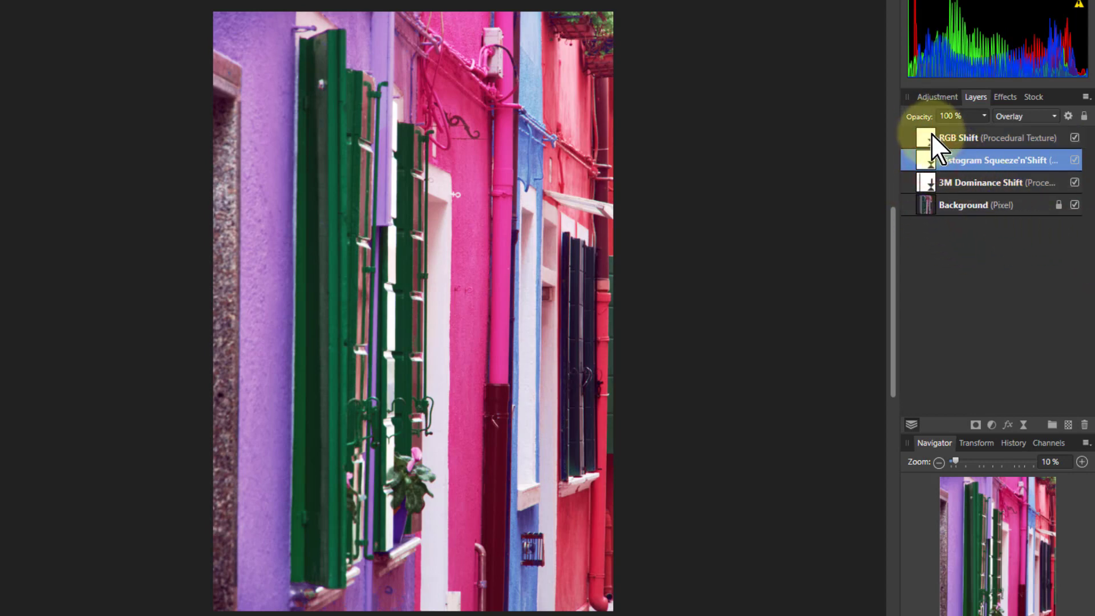
left_click(935, 181)
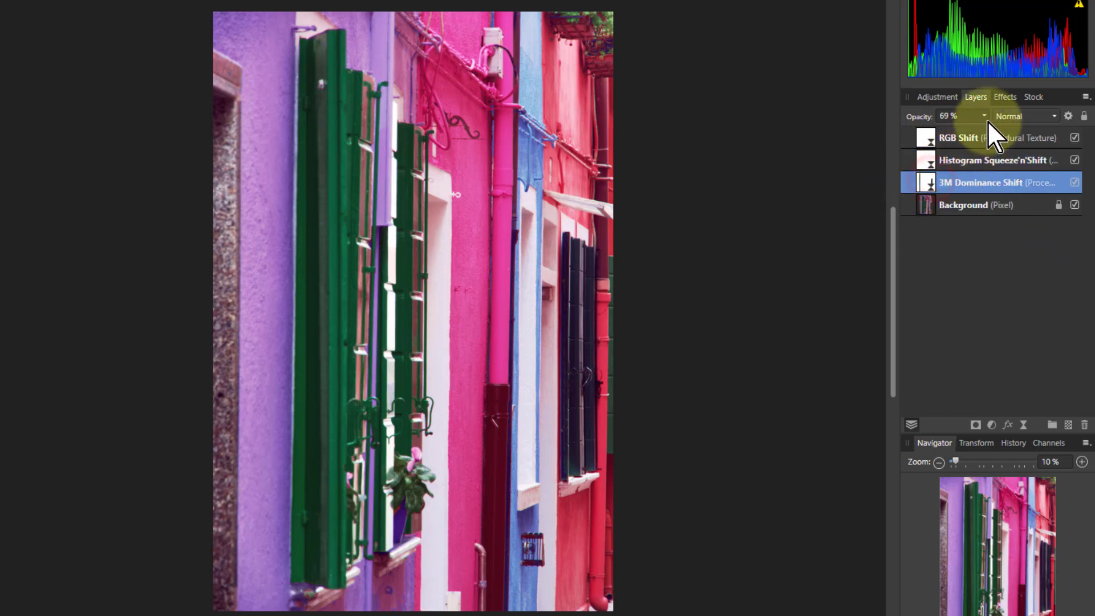
left_click(985, 117)
left_click_drag(986, 130, 948, 132)
left_click(929, 163)
left_click(984, 117)
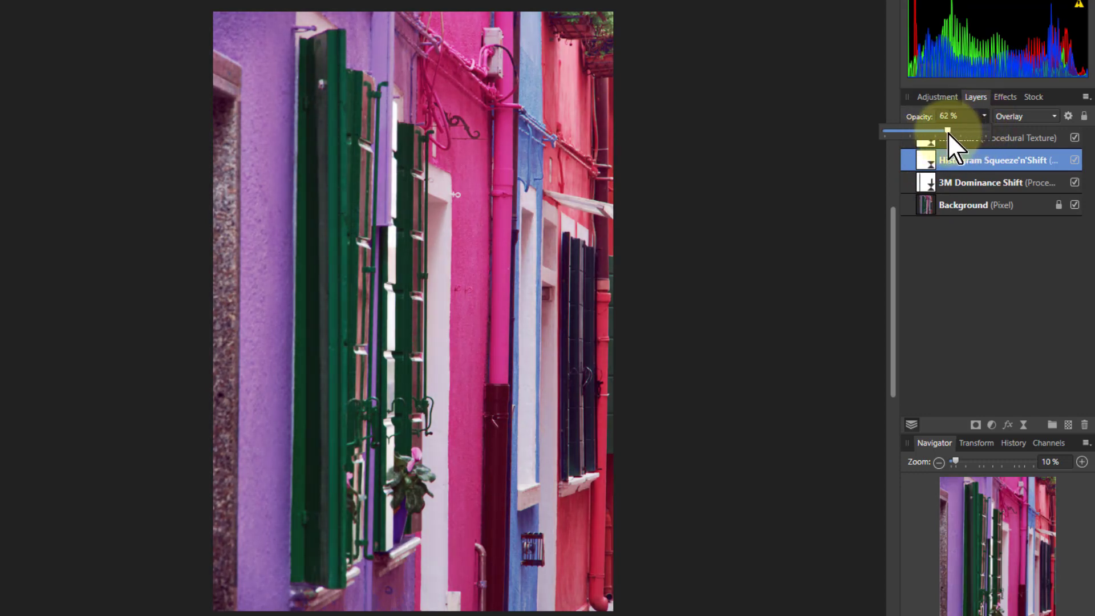